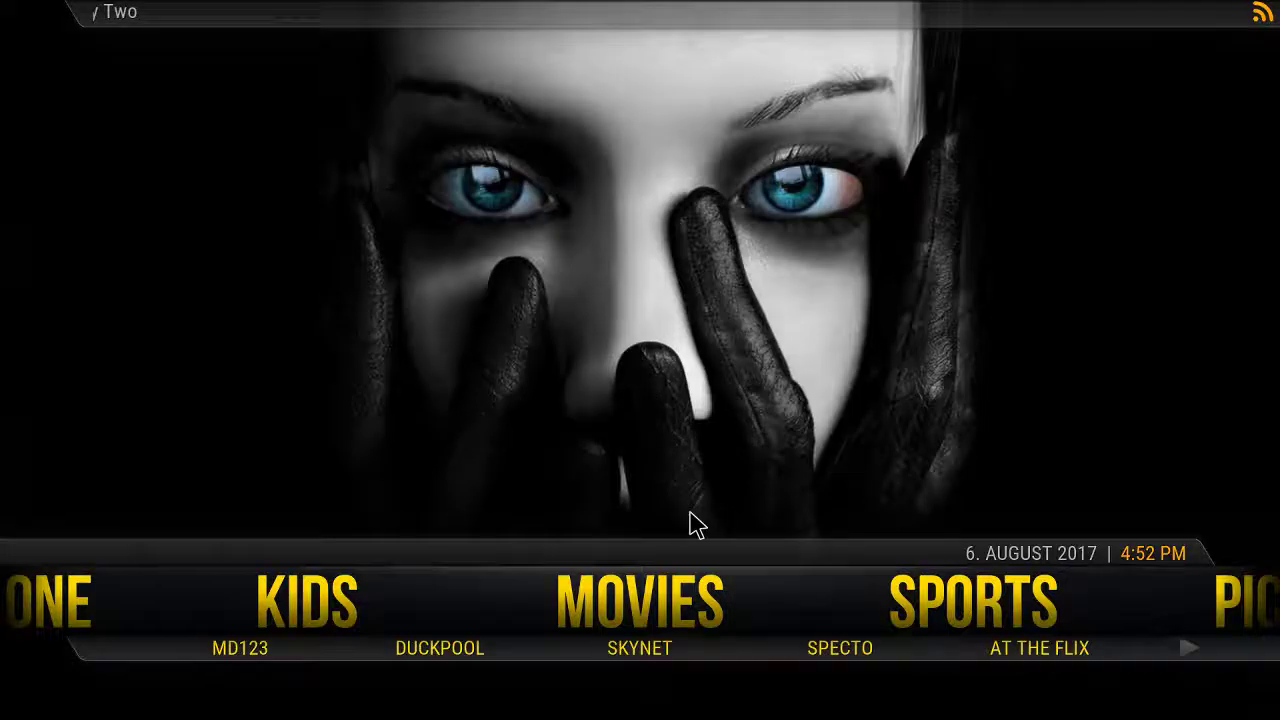
Step: Move right along Kodi's home menu toward the power and system sections
key("Right")
key("Right")
key("Right")
key("Right")
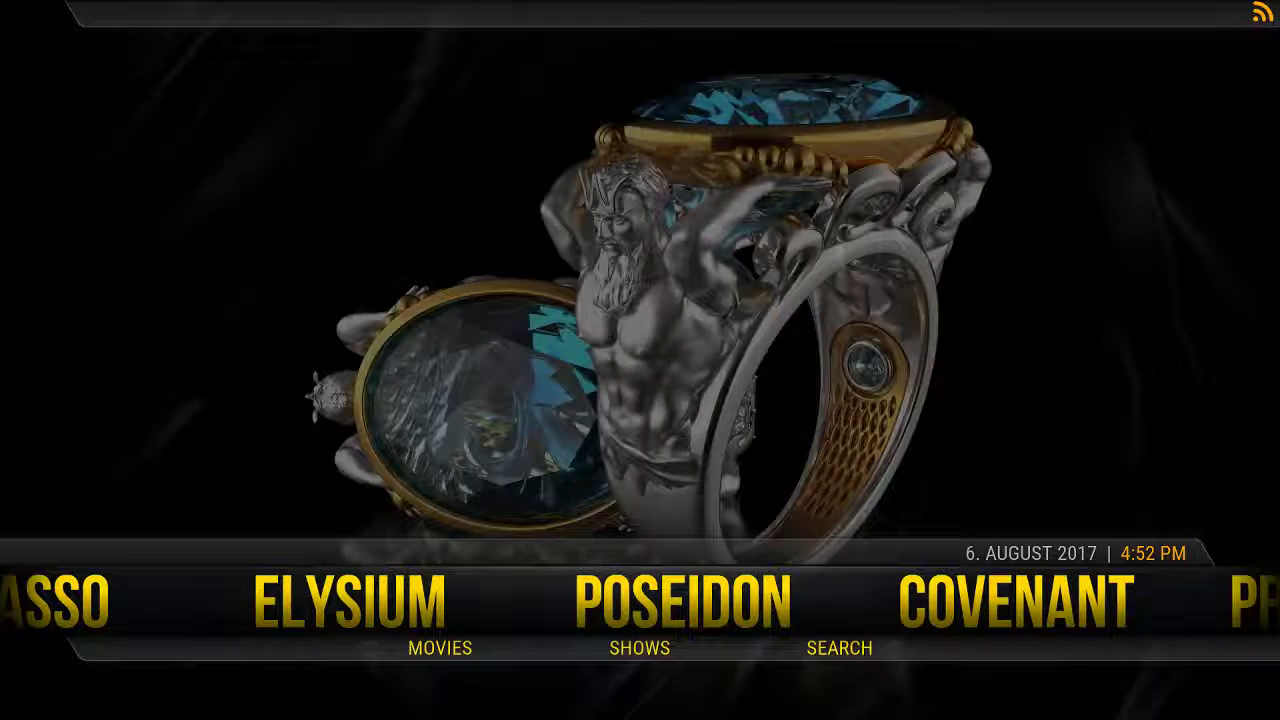
key("Right")
key("Right")
key("Right")
key("Right")
key("Right")
key("Right")
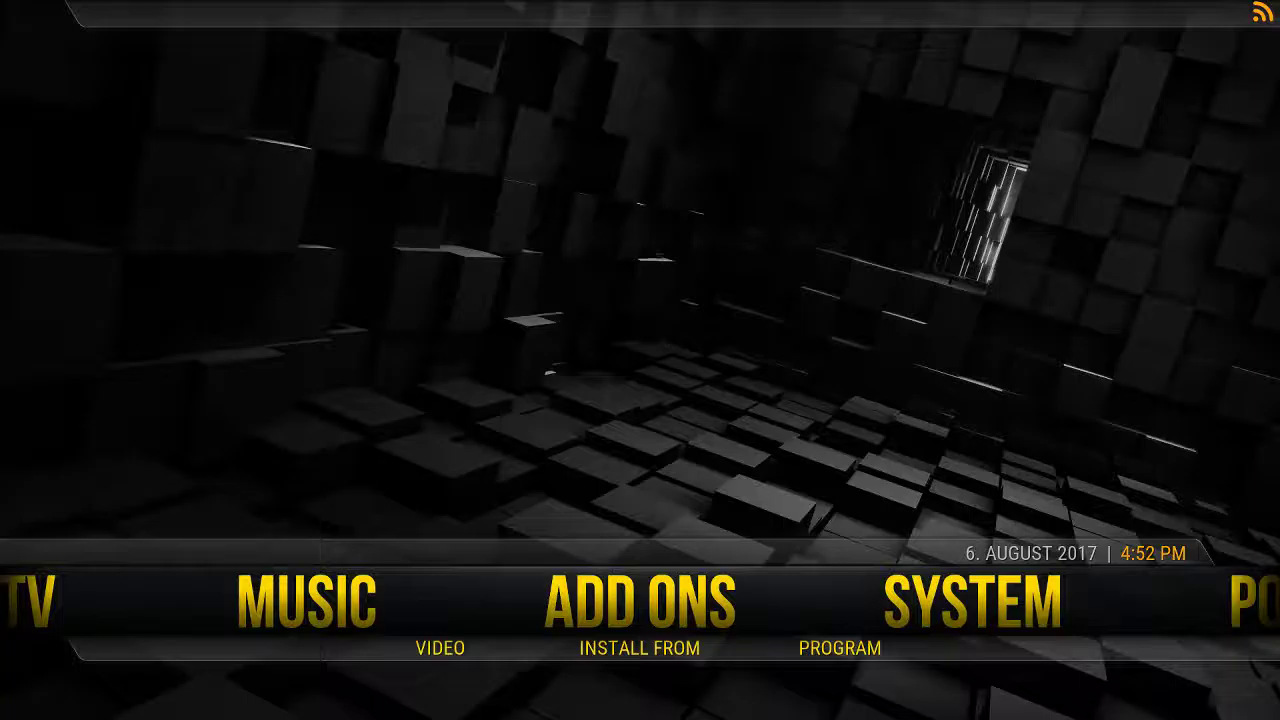
key("Right")
key("Right")
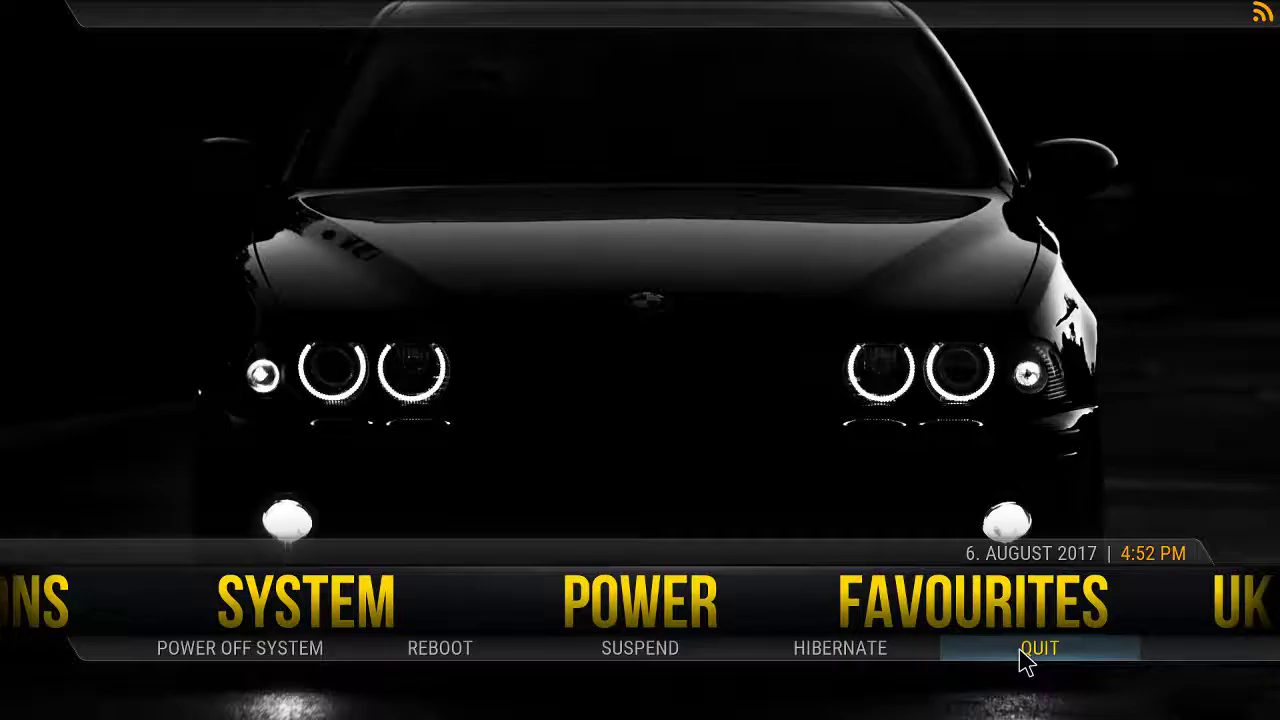
Step: Quit Kodi, then search %appdata% from the Start menu to open the Roaming folder
left_click(1025, 658)
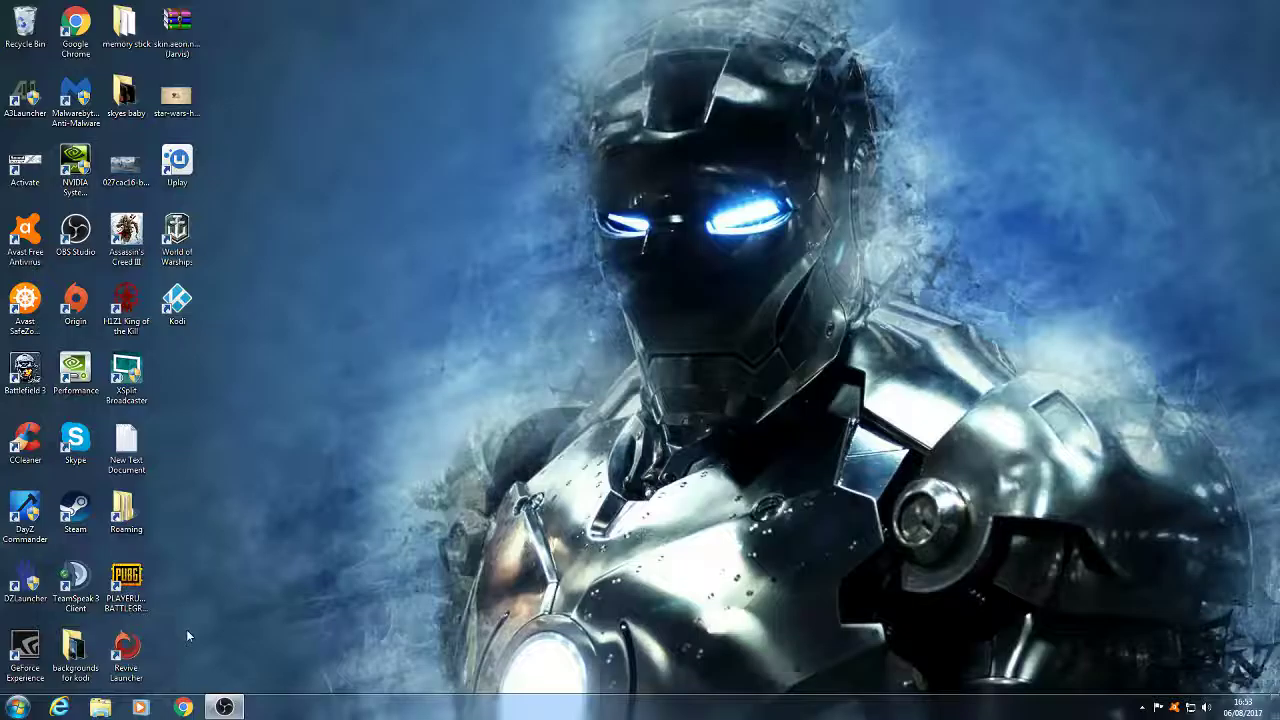
left_click(18, 712)
left_click(46, 675)
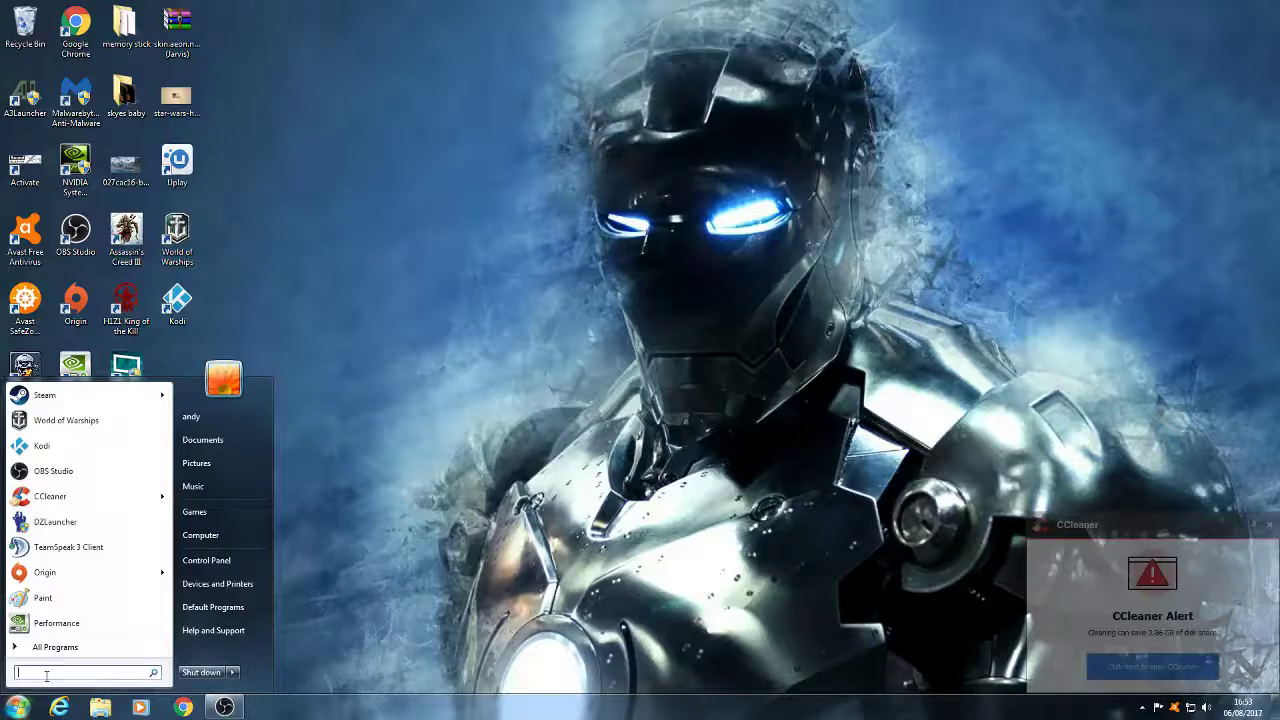
type("%appd")
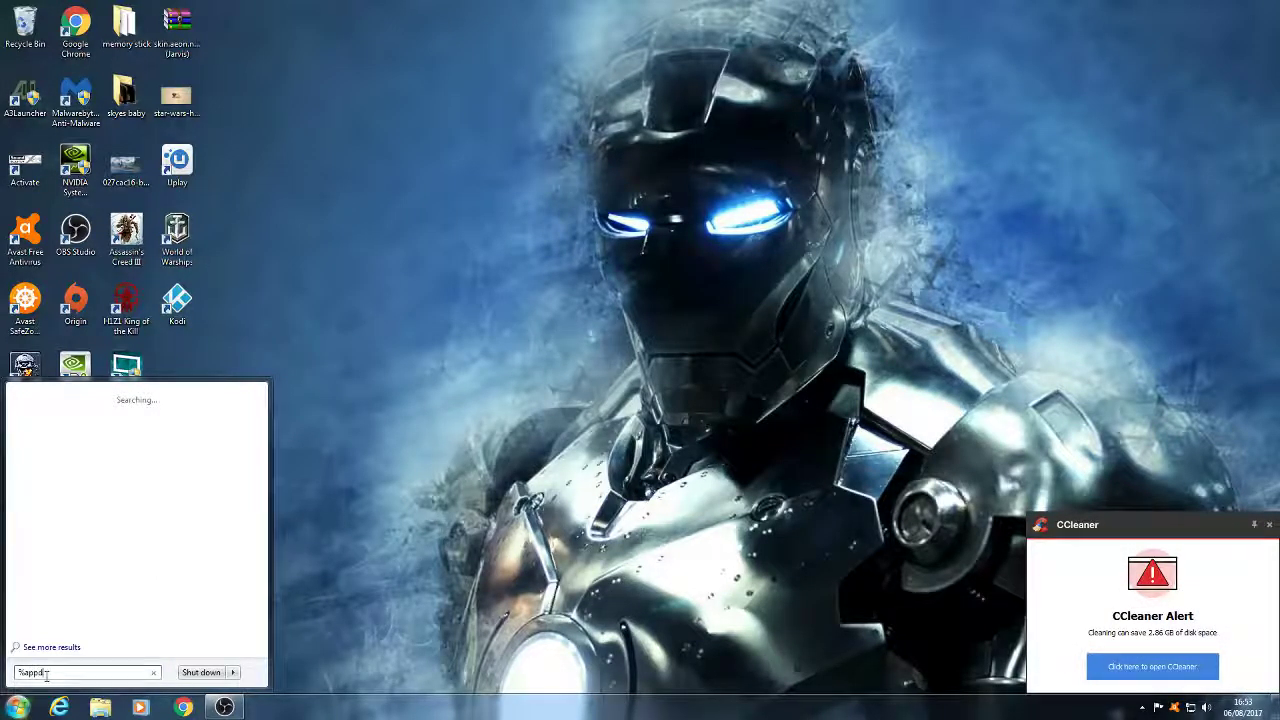
type("ta%")
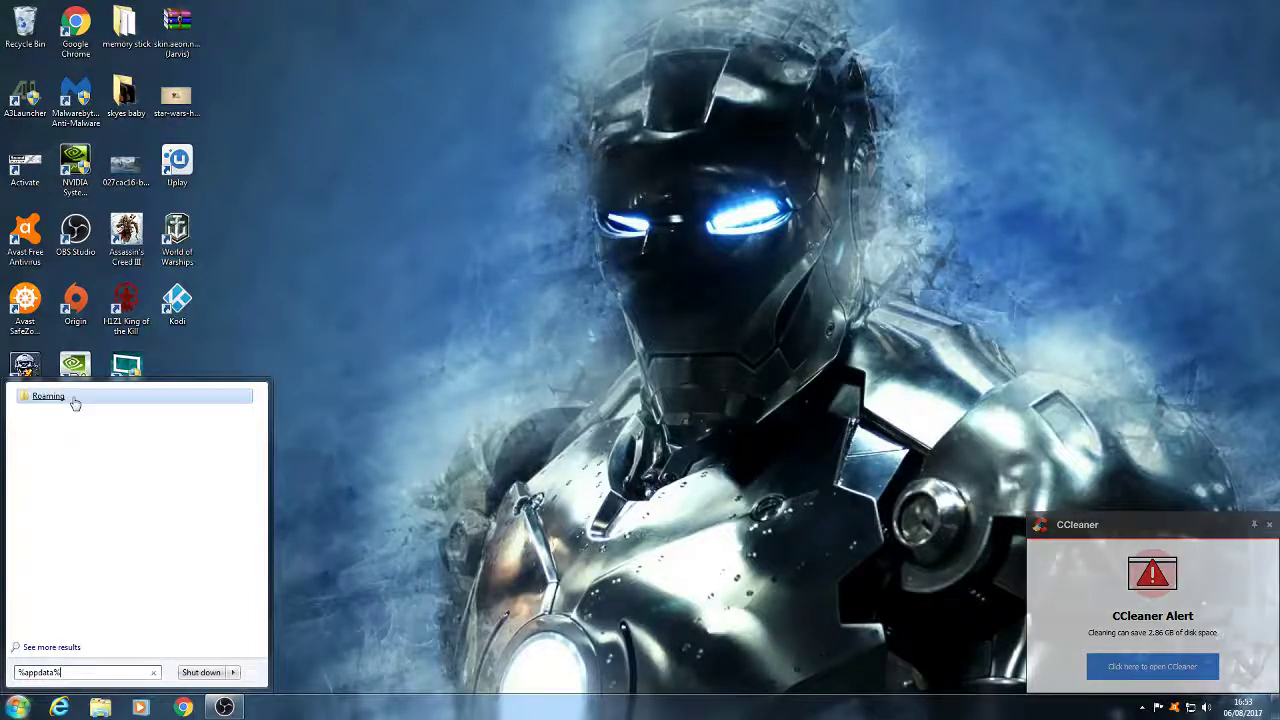
left_click(72, 398)
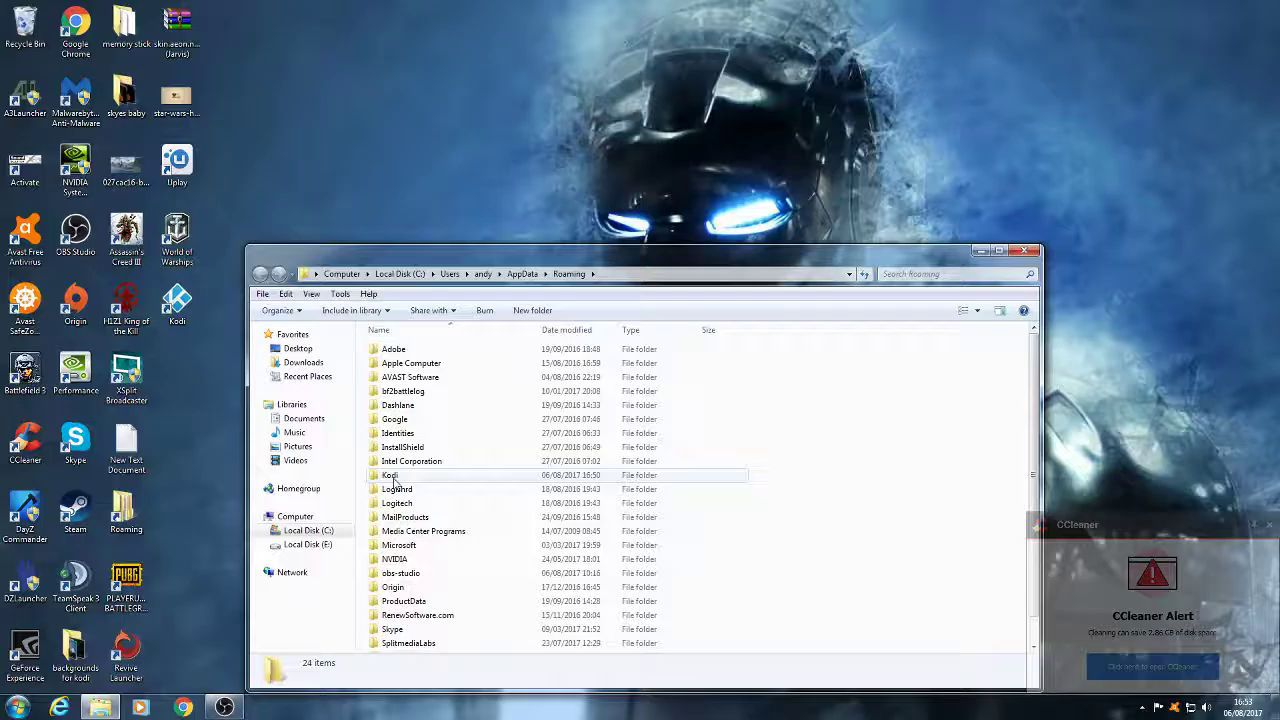
Step: Send the Kodi folder in Roaming to the Recycle Bin, confirming the prompt
left_click(391, 476)
right_click(392, 476)
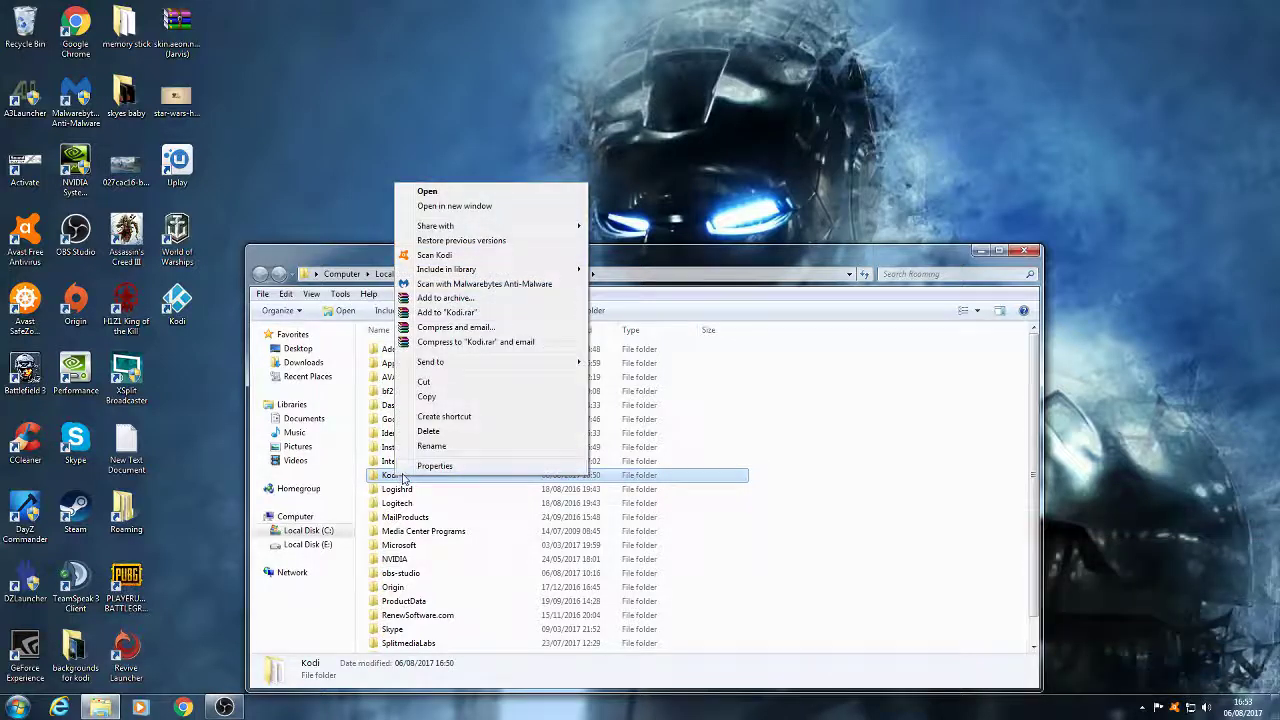
left_click(445, 432)
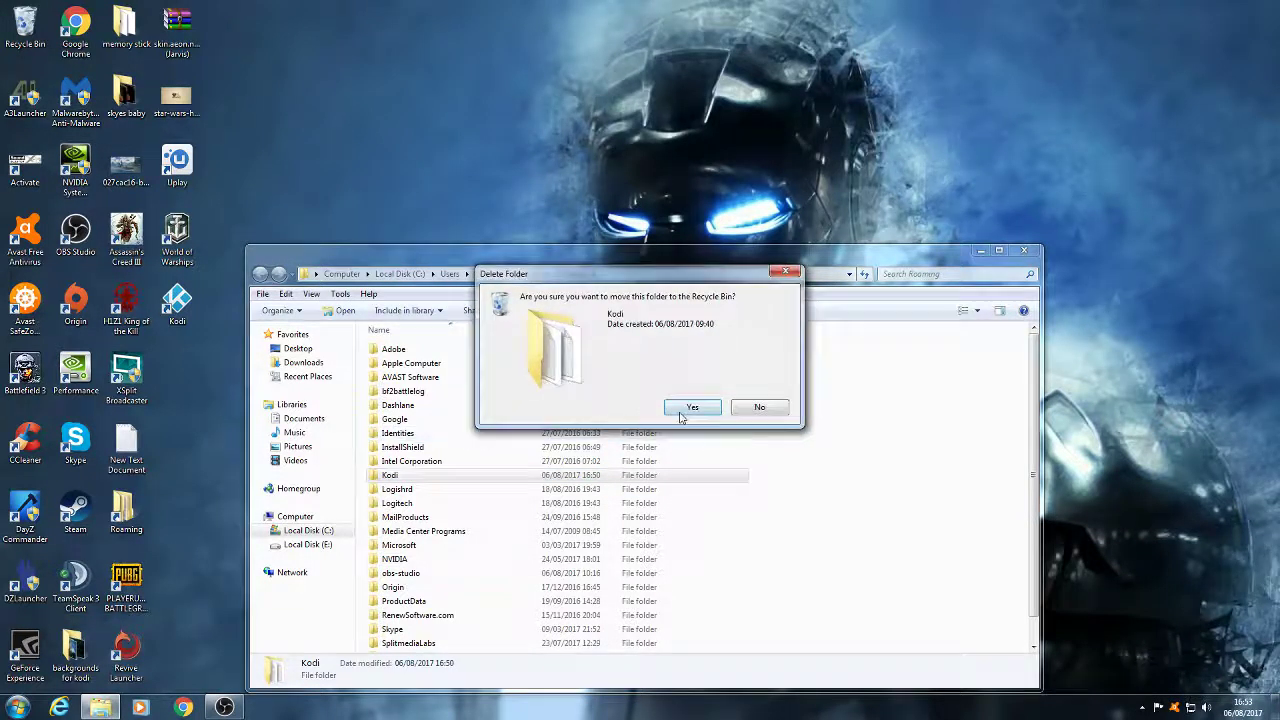
left_click(690, 408)
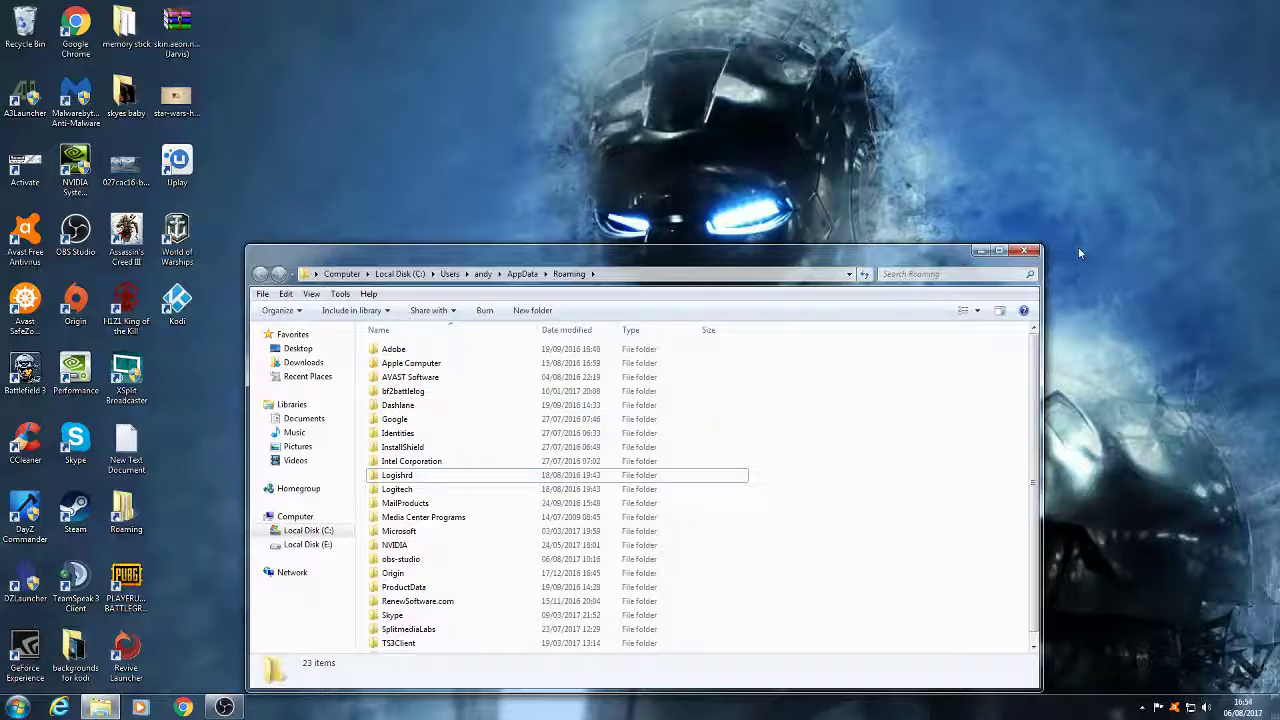
Step: Close Explorer and allow add-ons from unknown sources in Kodi's system settings
left_click(1019, 251)
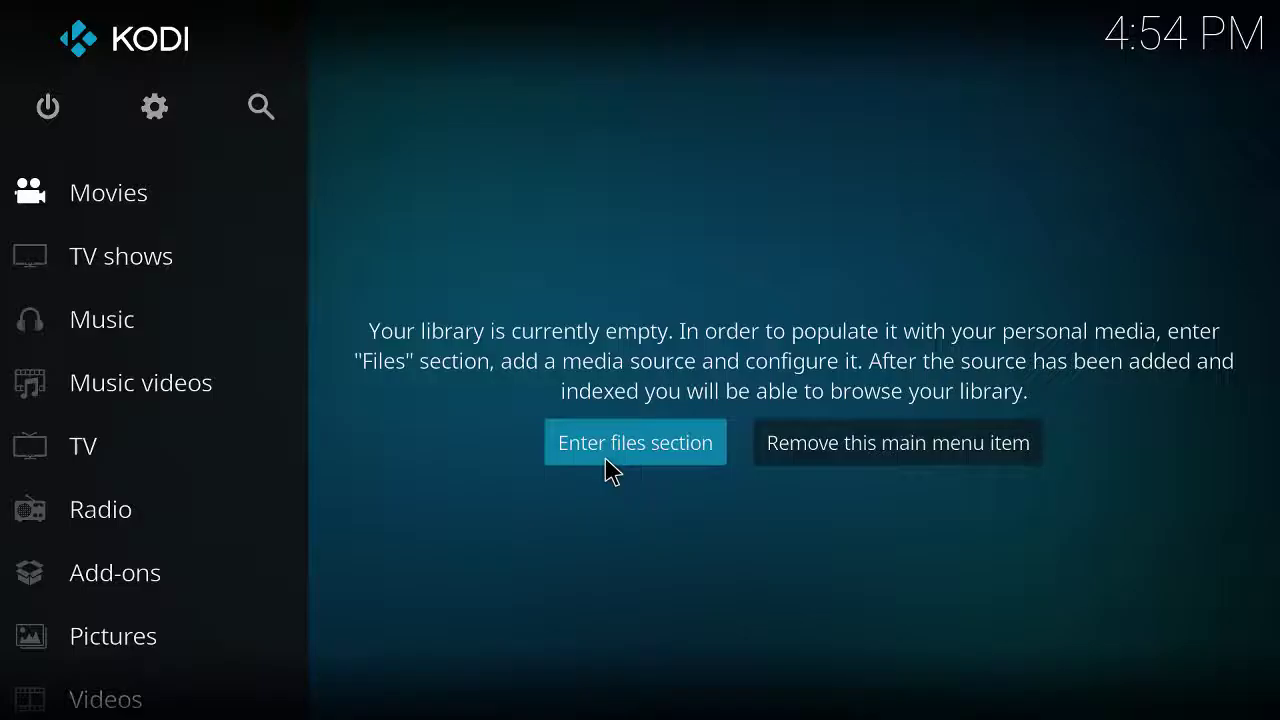
left_click(153, 118)
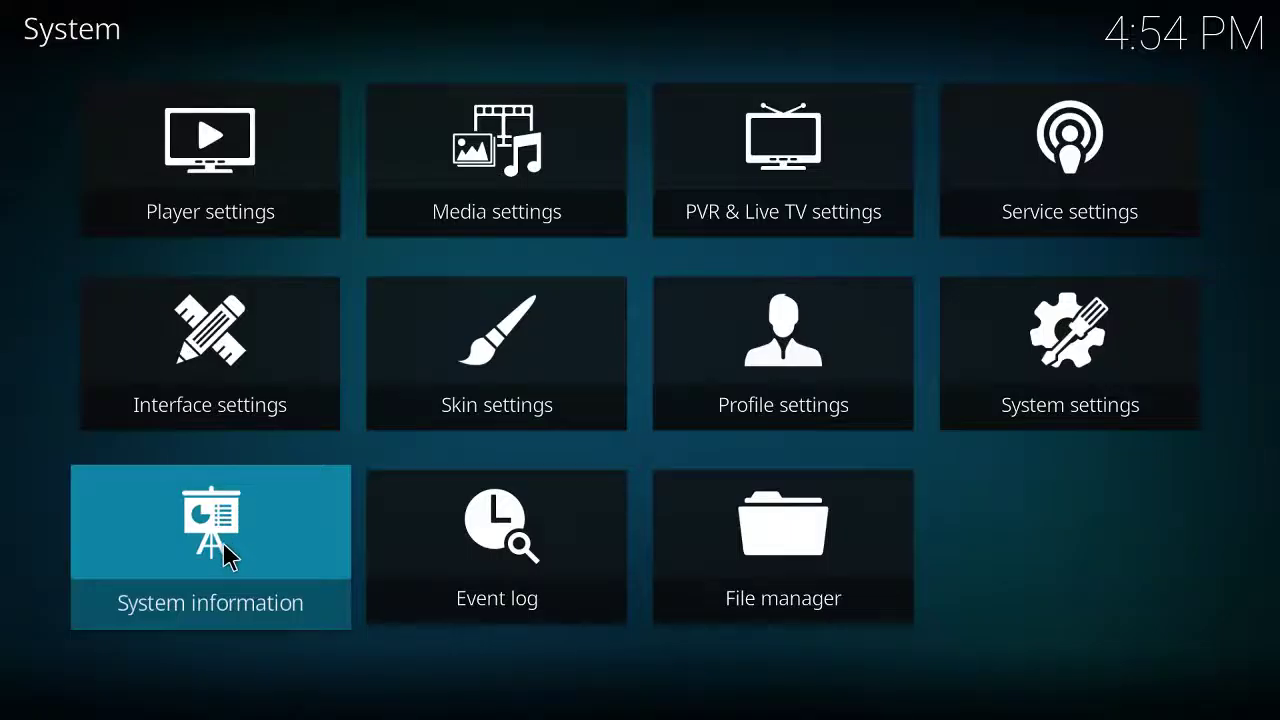
left_click(1097, 424)
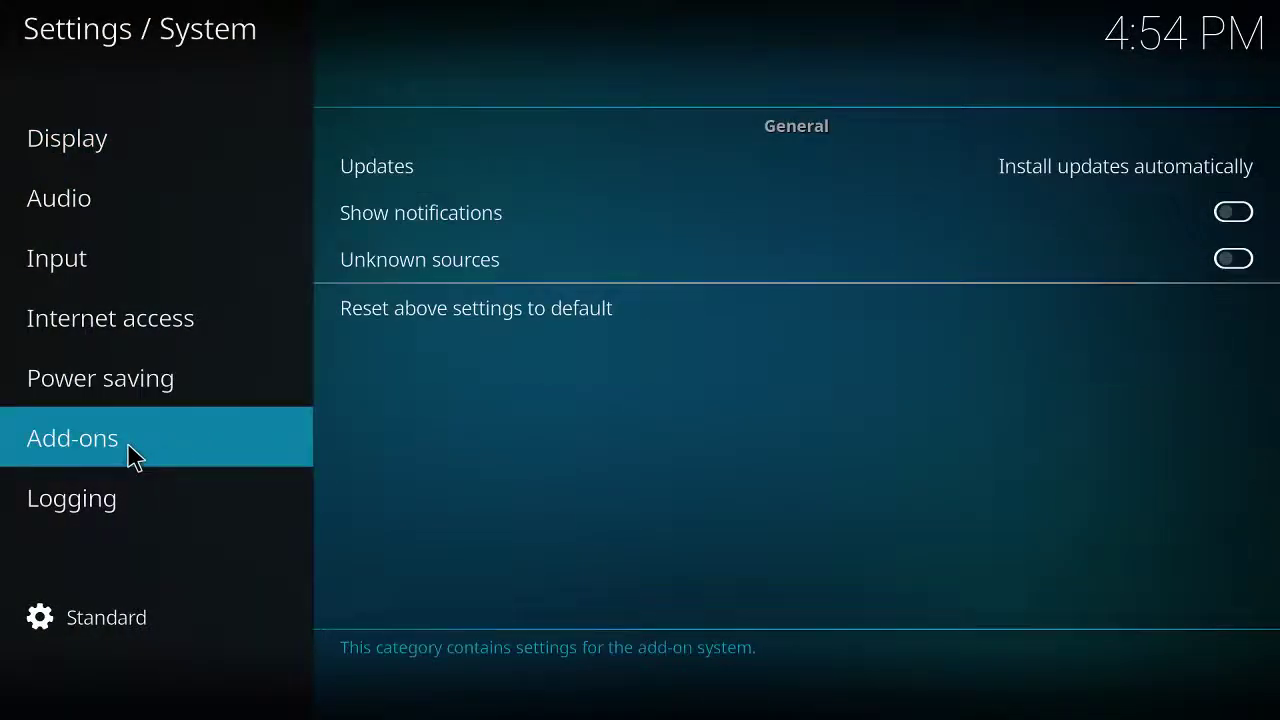
left_click(457, 280)
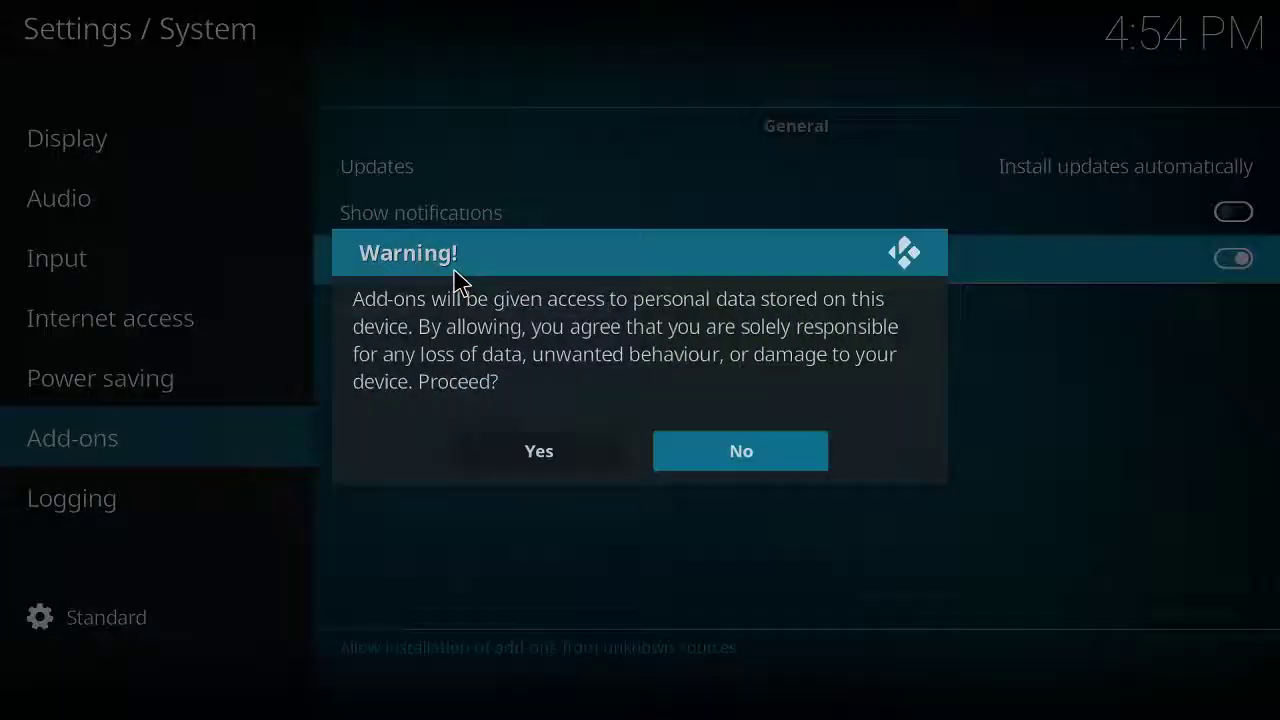
left_click(540, 452)
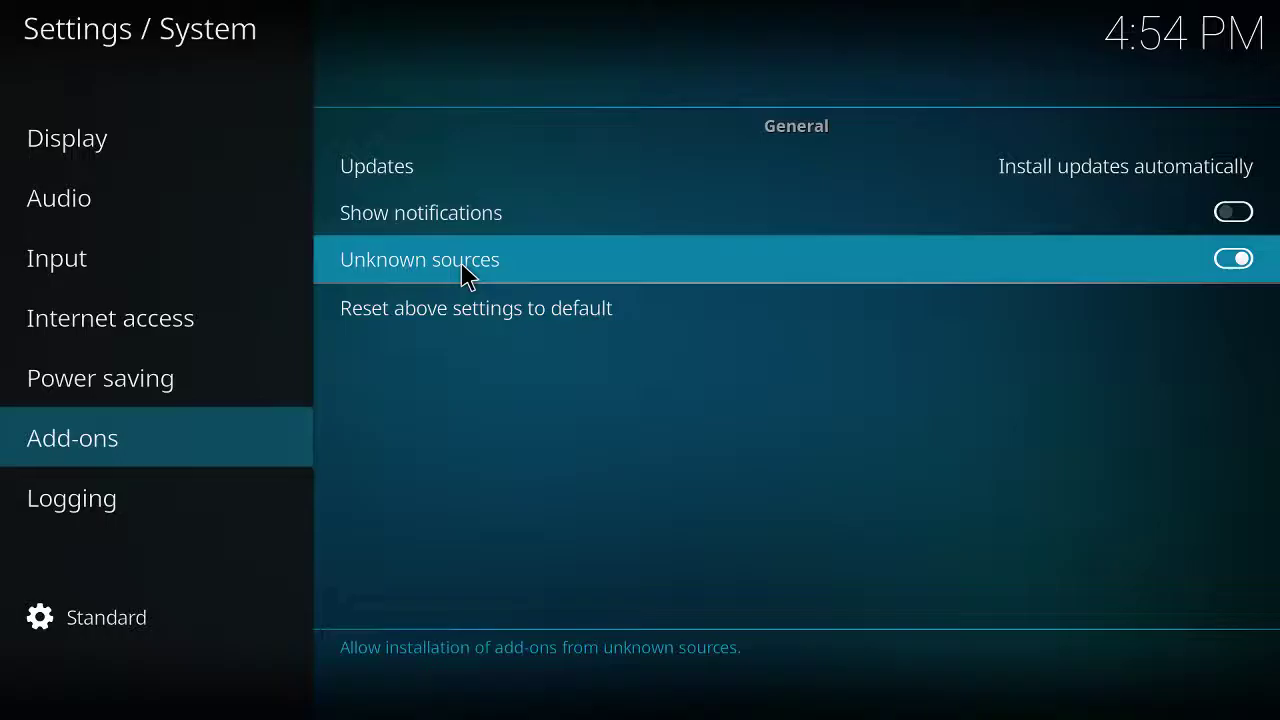
Step: Back out of settings to the Kodi home screen and enter the Add-ons section
right_click(120, 425)
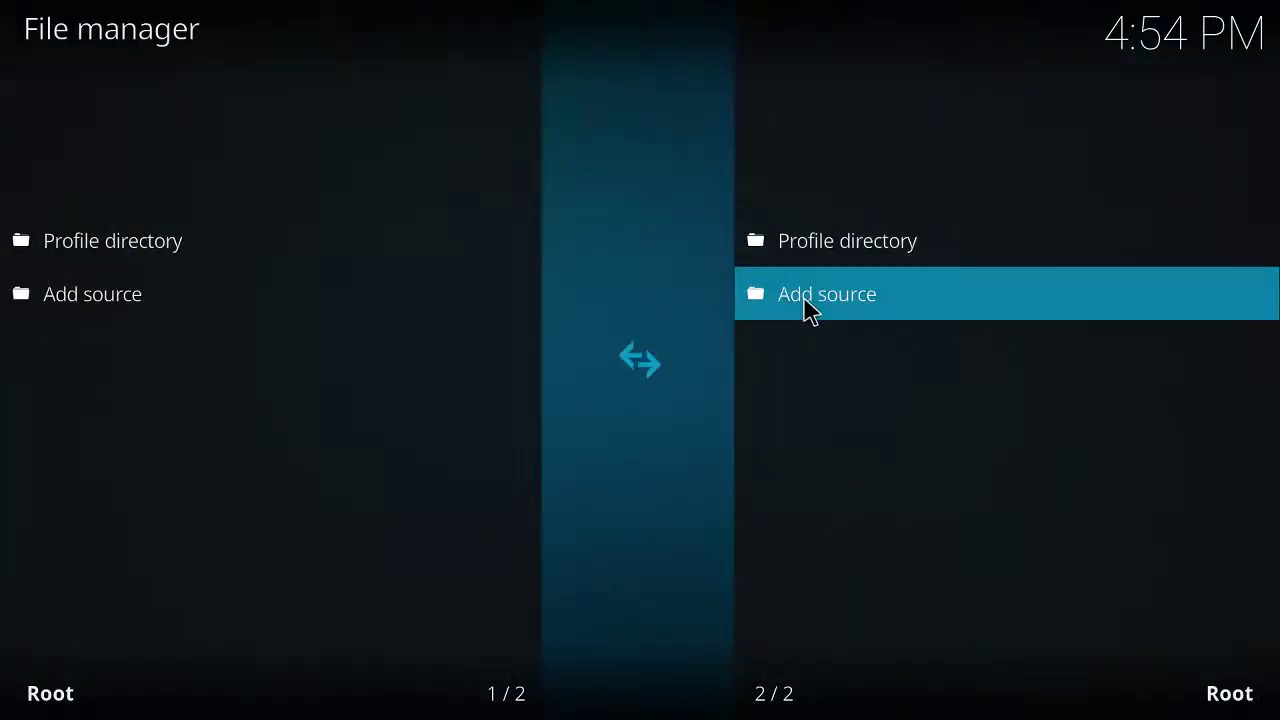
key("Escape")
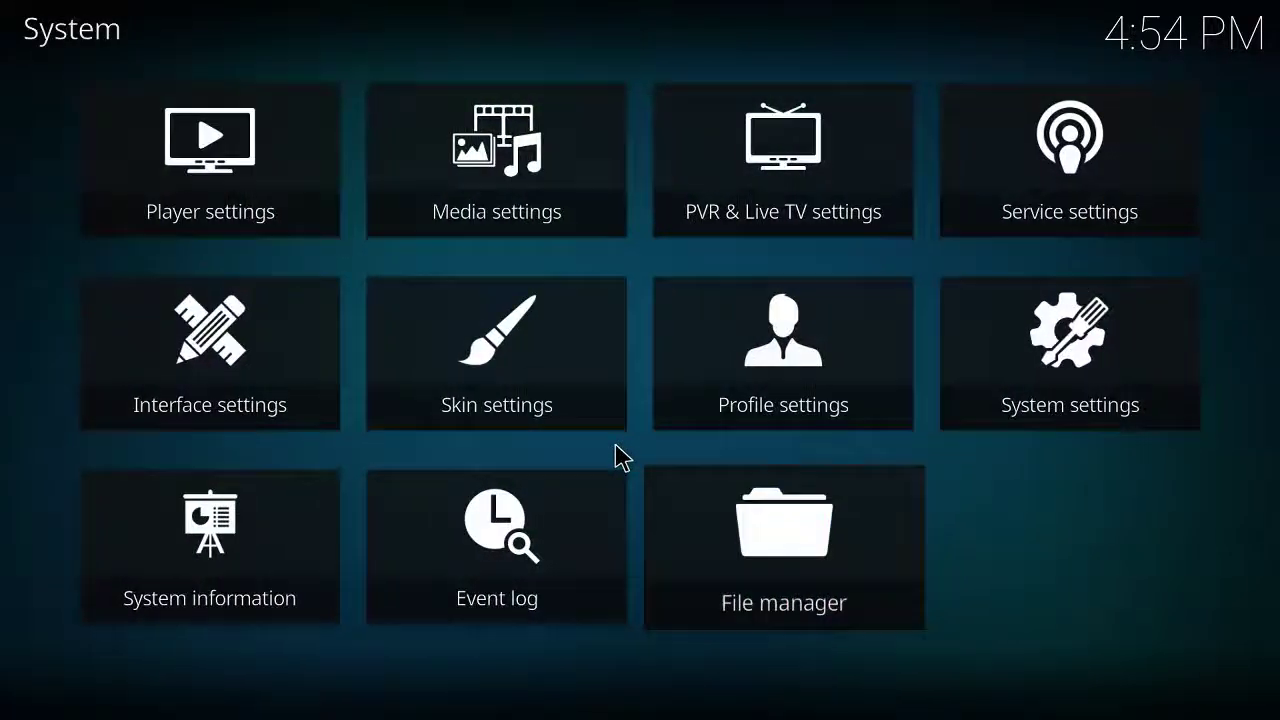
key("Escape")
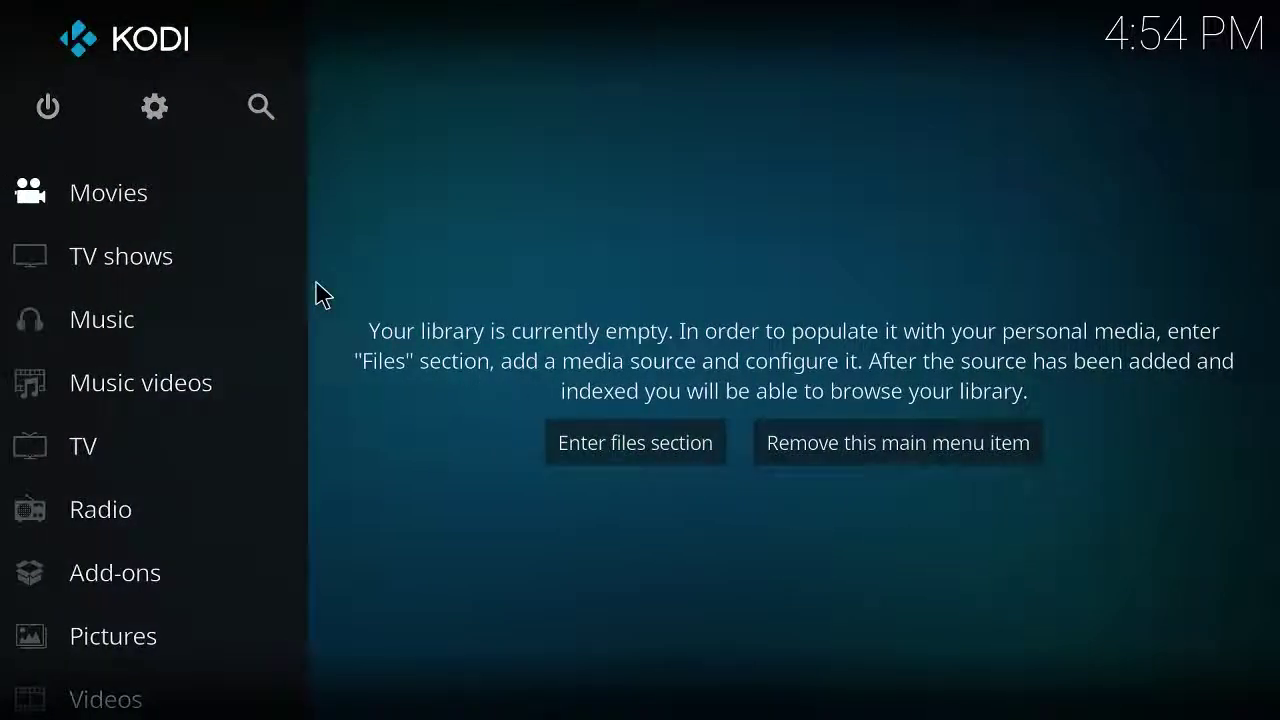
left_click(129, 577)
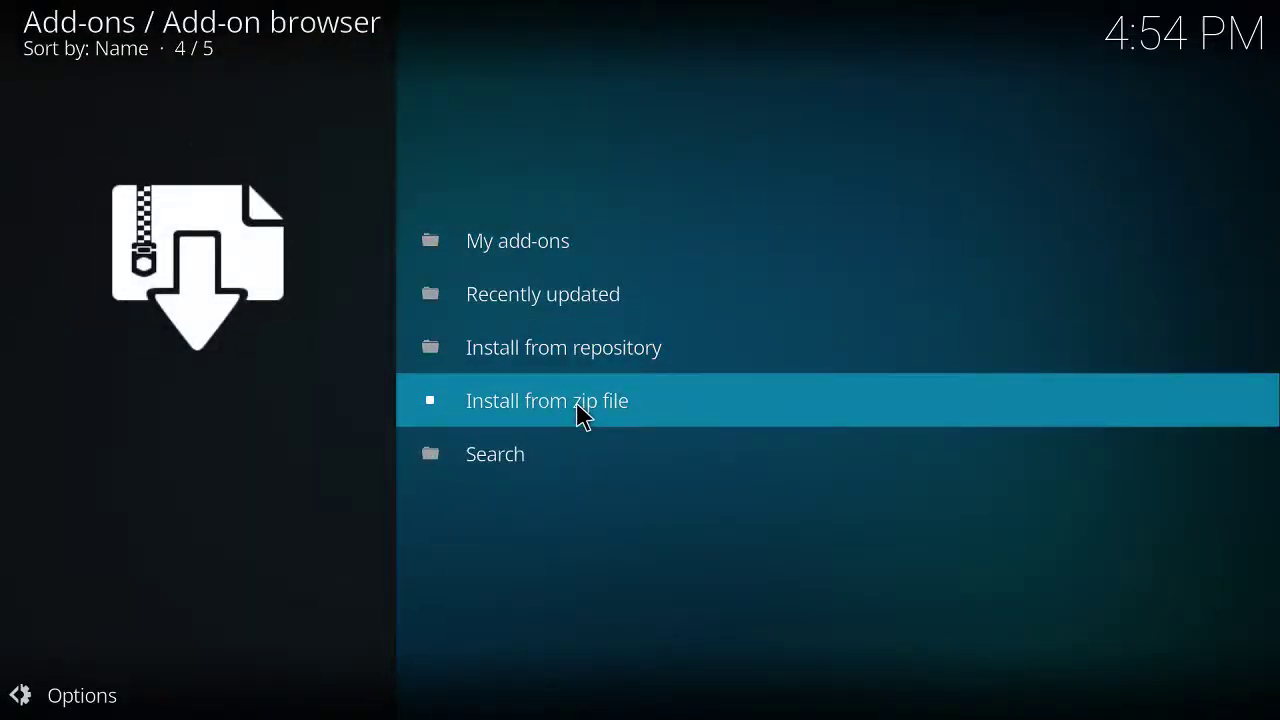
Step: Install the Wookie zip from C:\Users\user\Downloads using Install from zip file
left_click(578, 406)
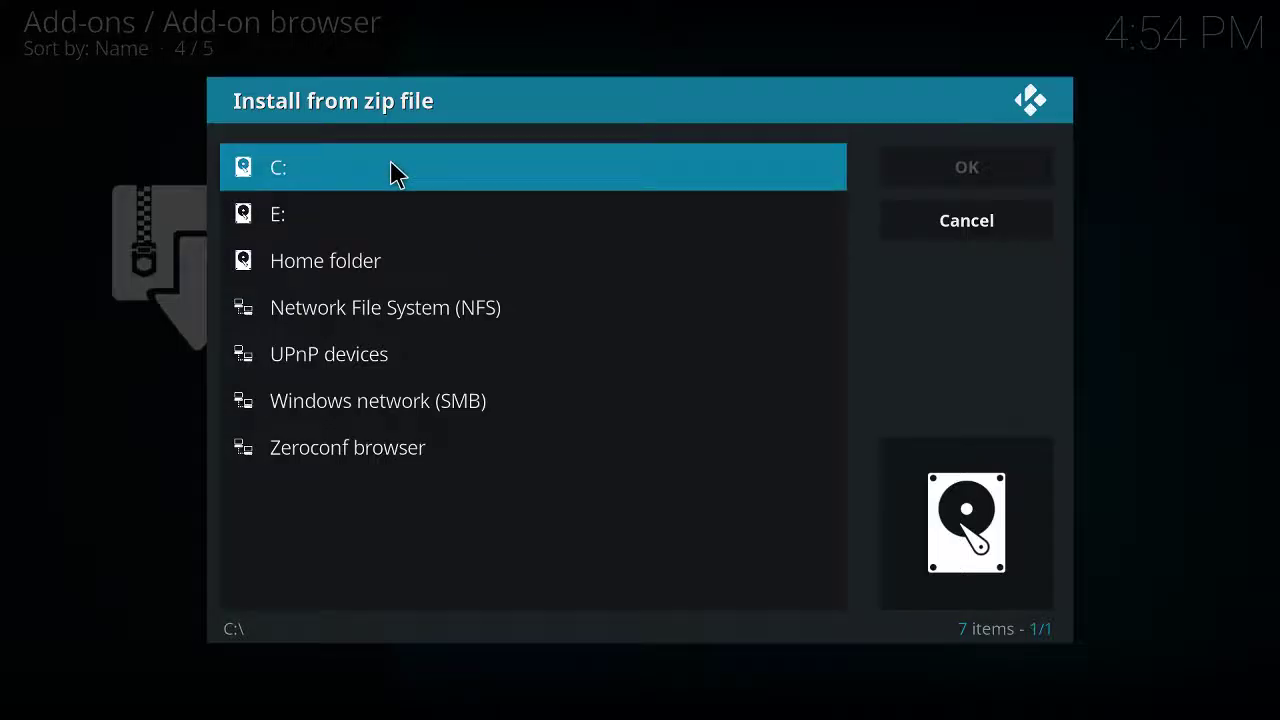
left_click(396, 176)
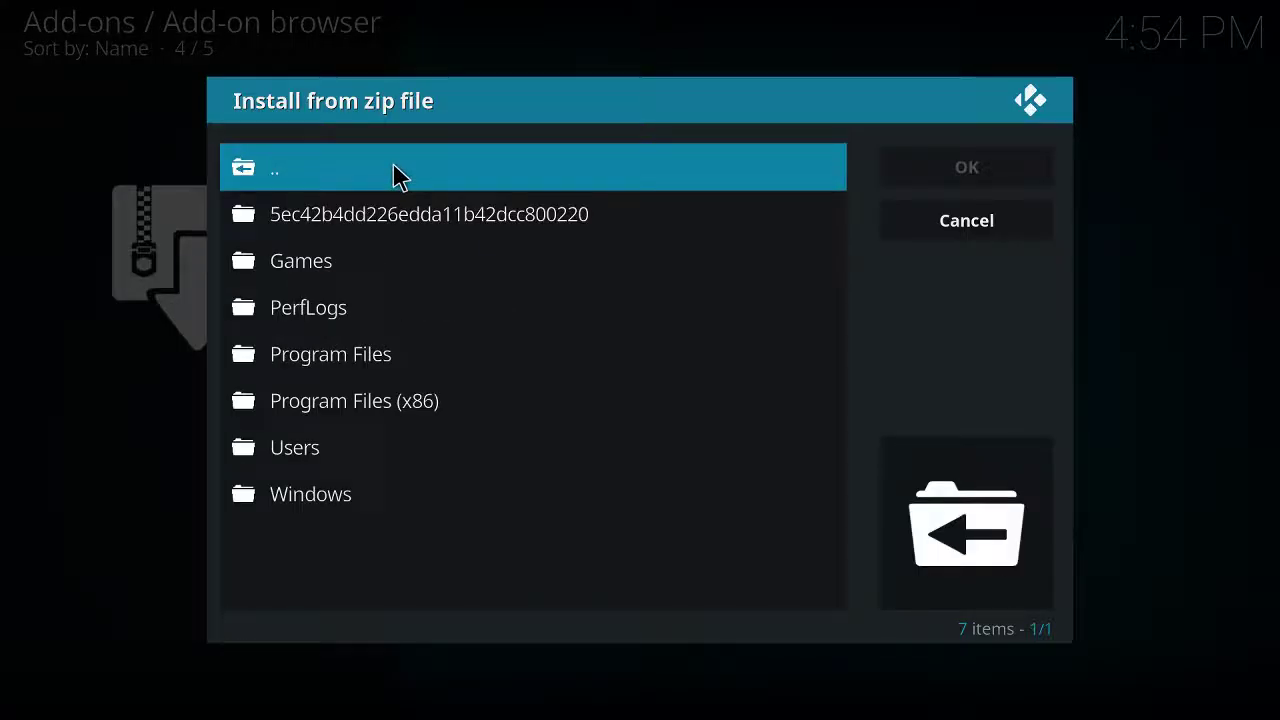
left_click(330, 455)
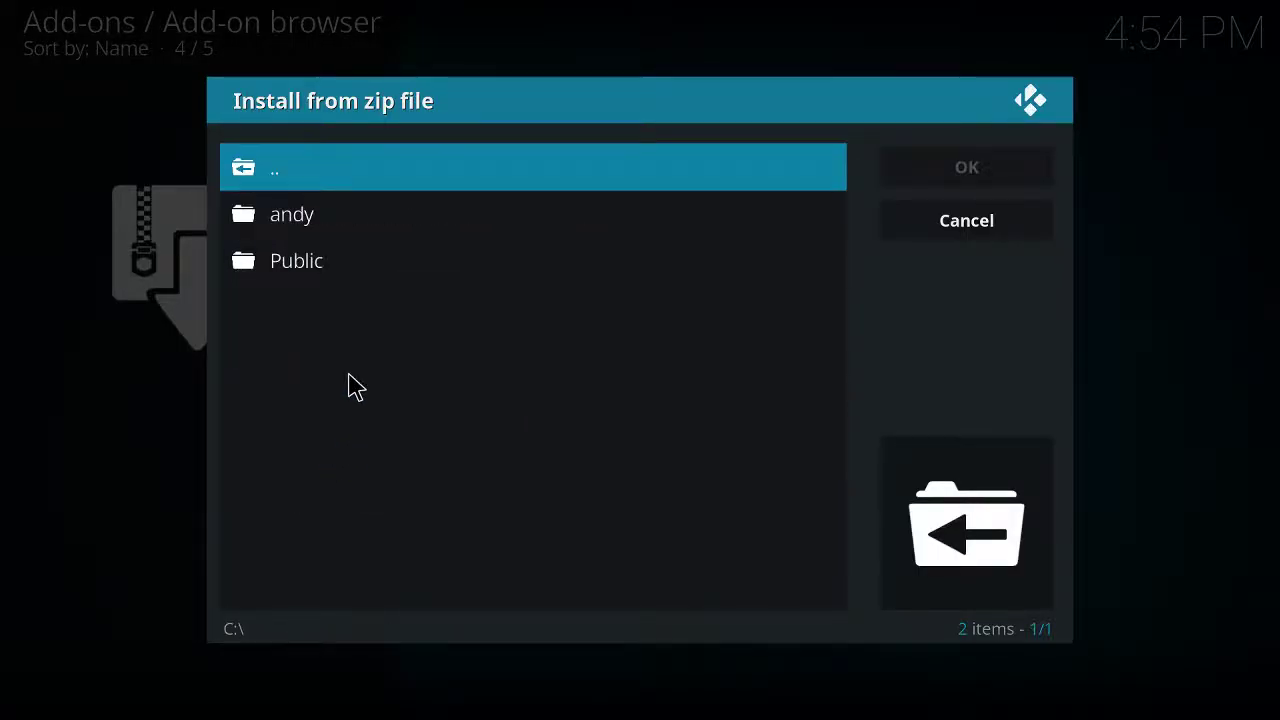
left_click(317, 225)
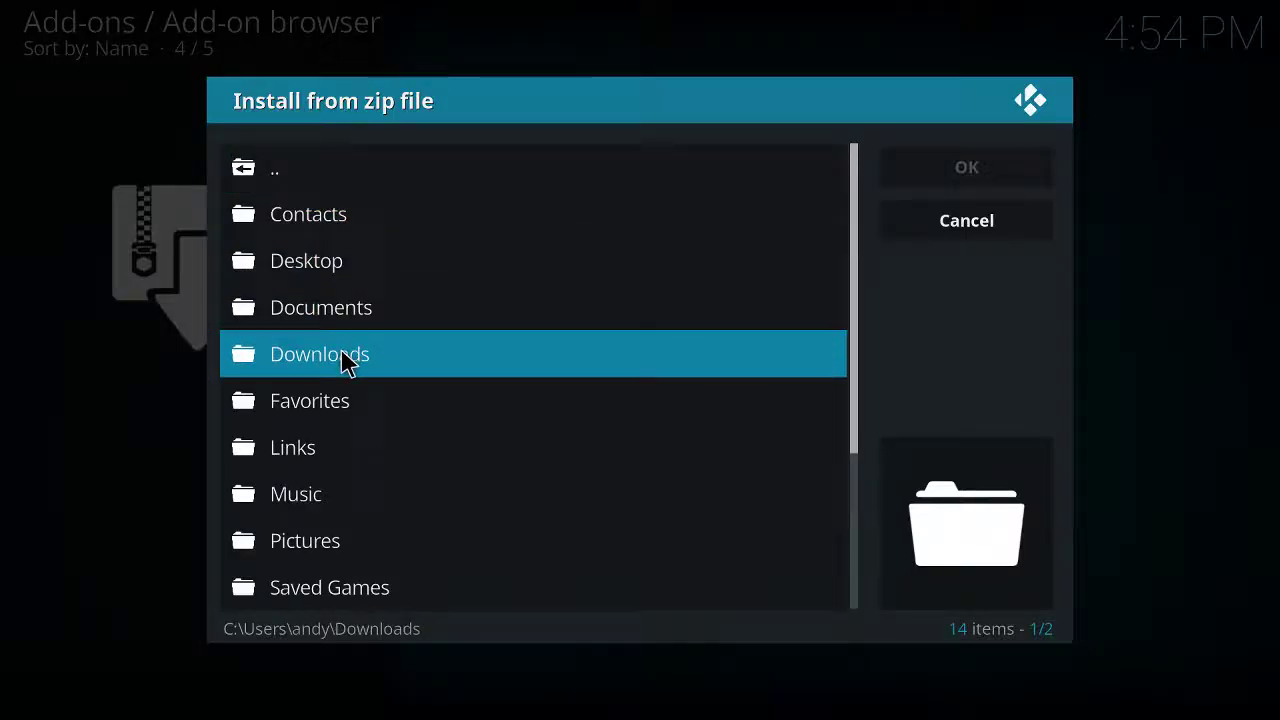
left_click(345, 363)
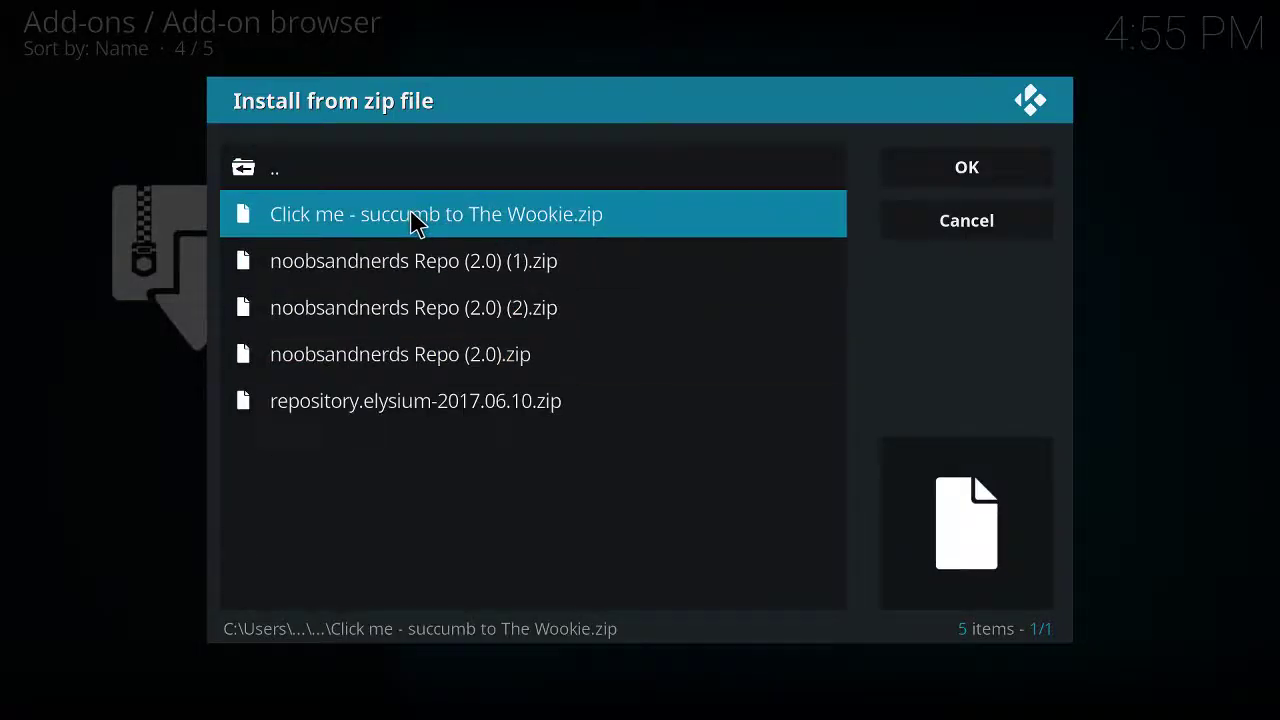
left_click(415, 222)
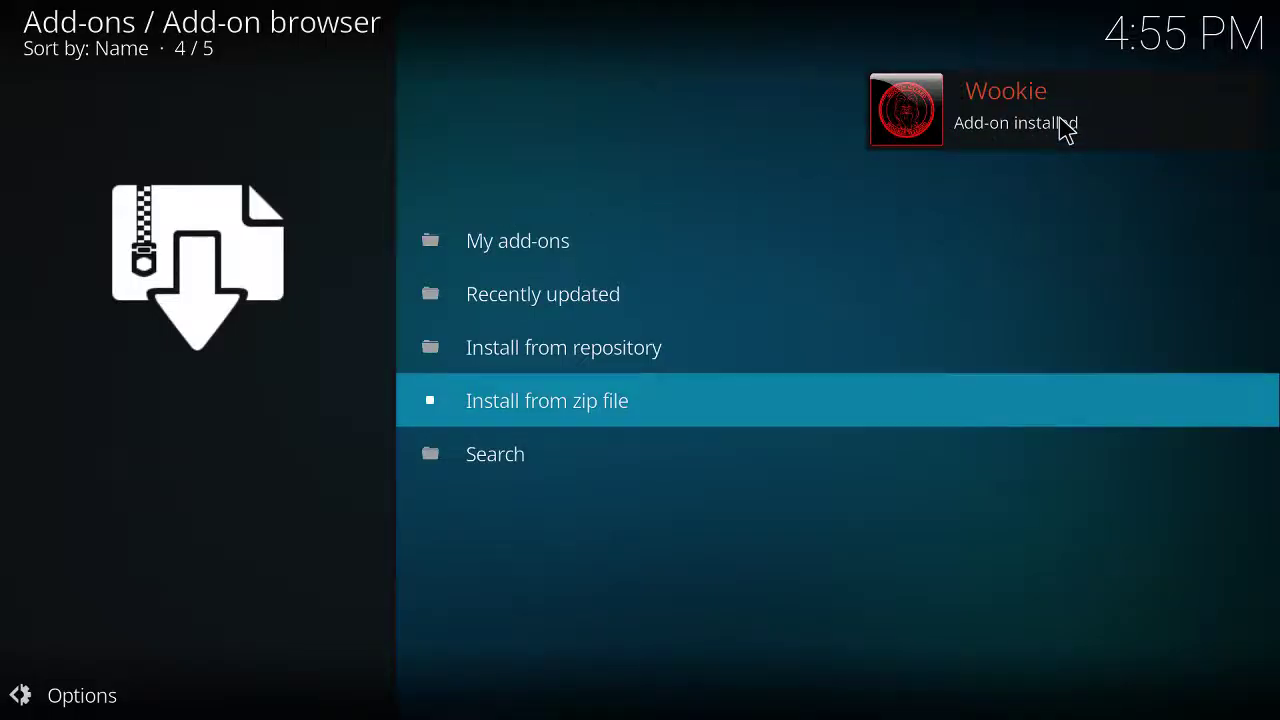
Step: Launch the Wookie wizard from My add-ons > Program add-ons
left_click(530, 244)
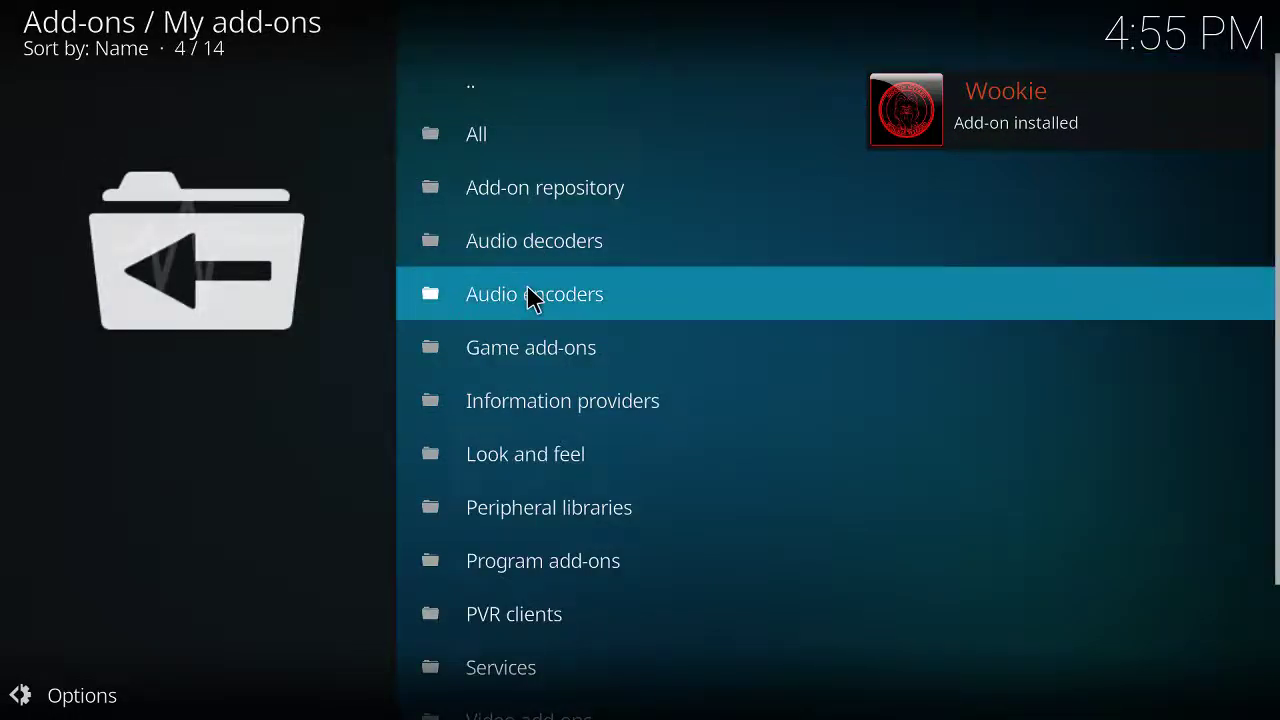
left_click(522, 362)
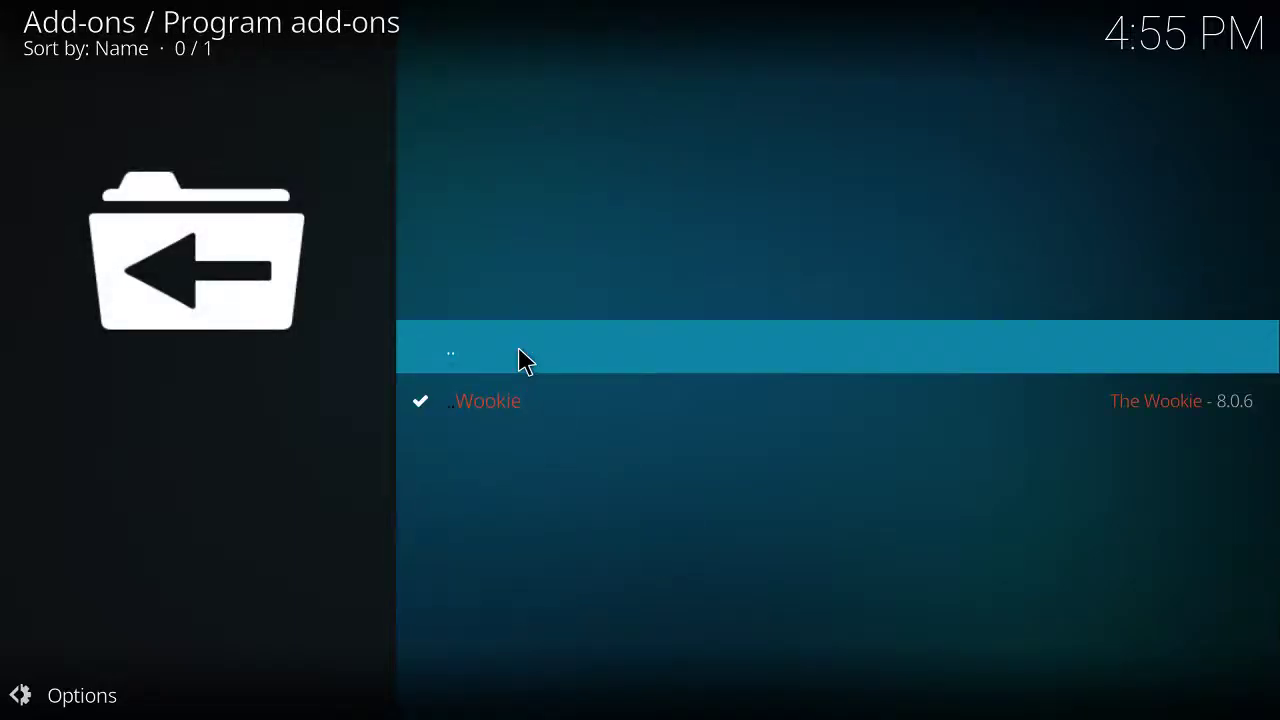
left_click(489, 414)
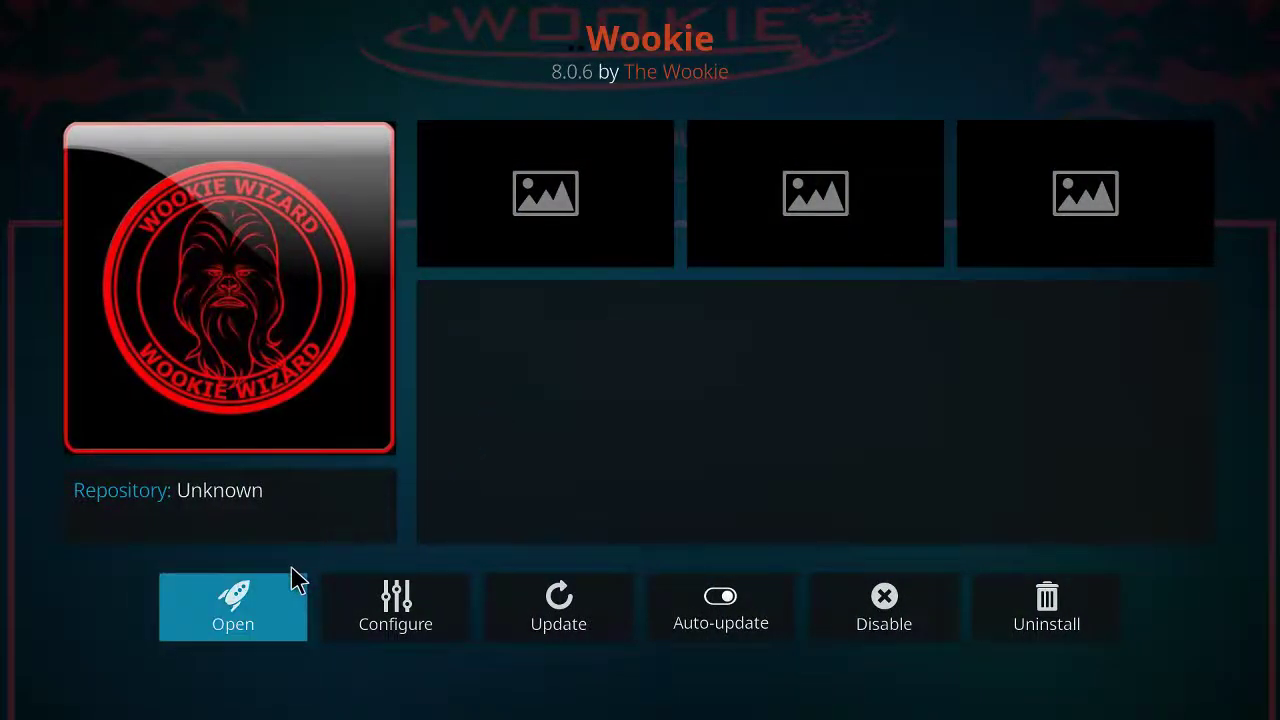
left_click(255, 625)
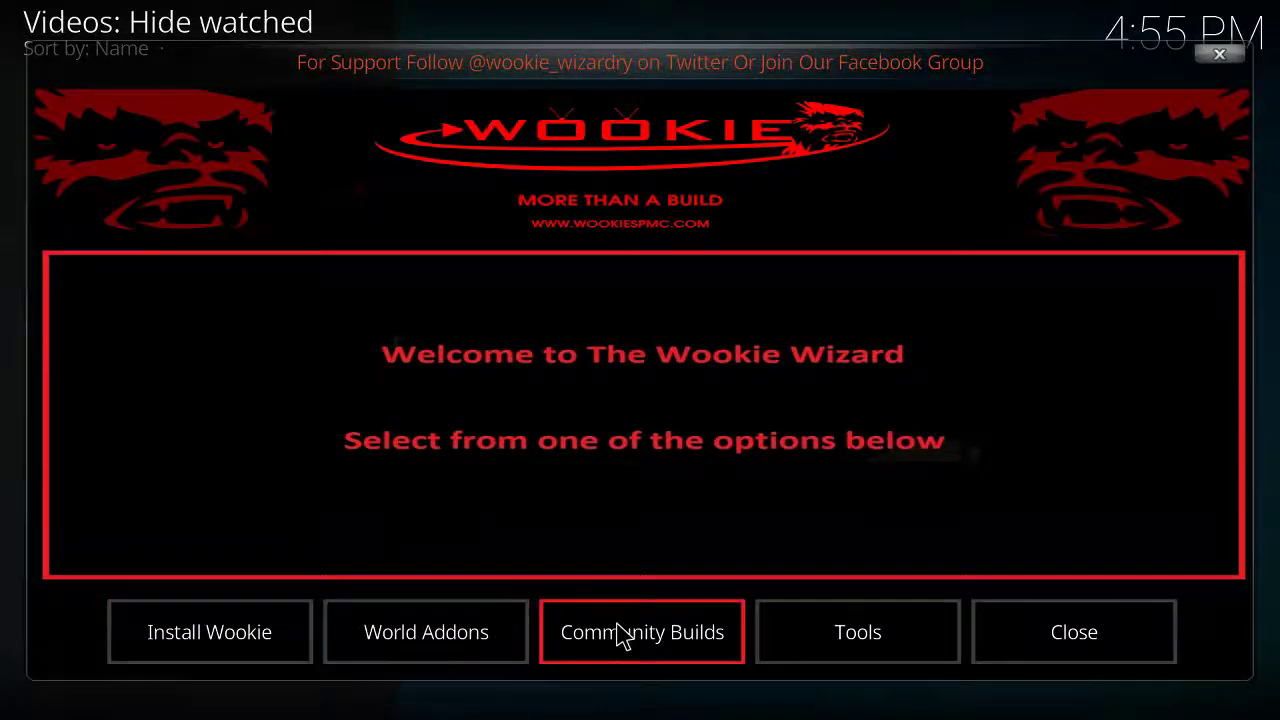
Step: List the six Wookie builds, then switch to the community builds section
left_click(220, 657)
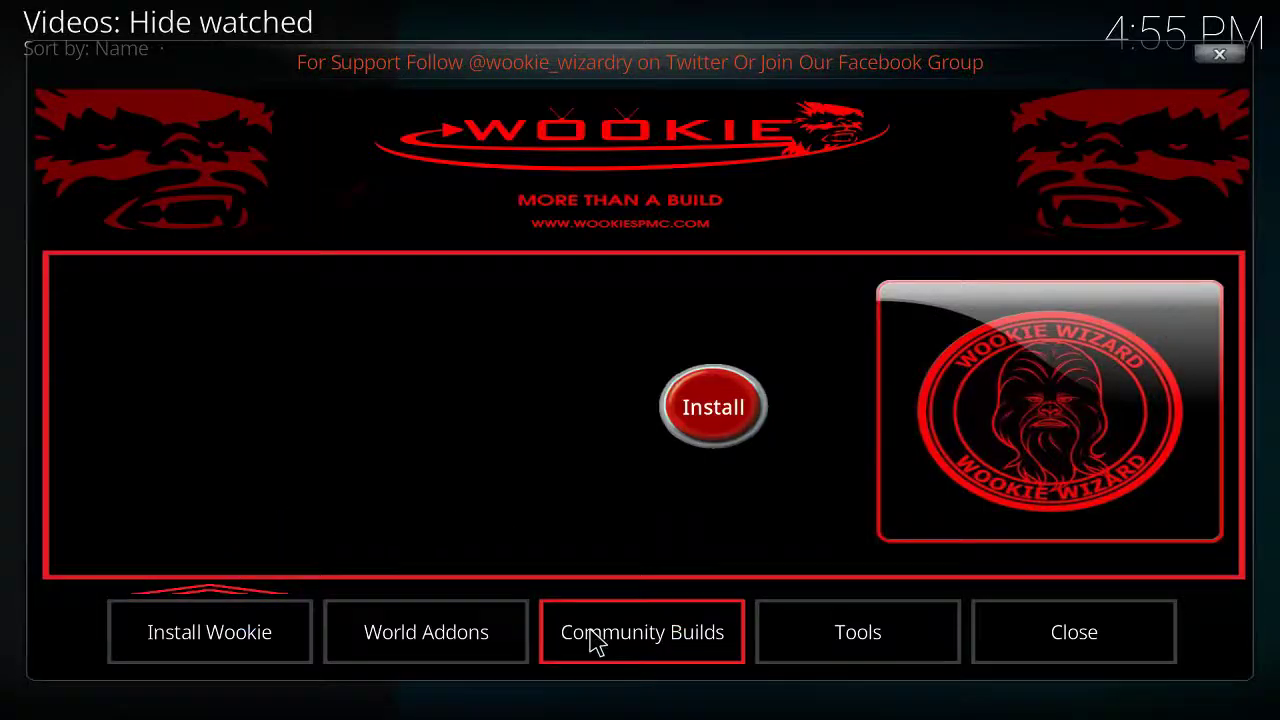
left_click(632, 655)
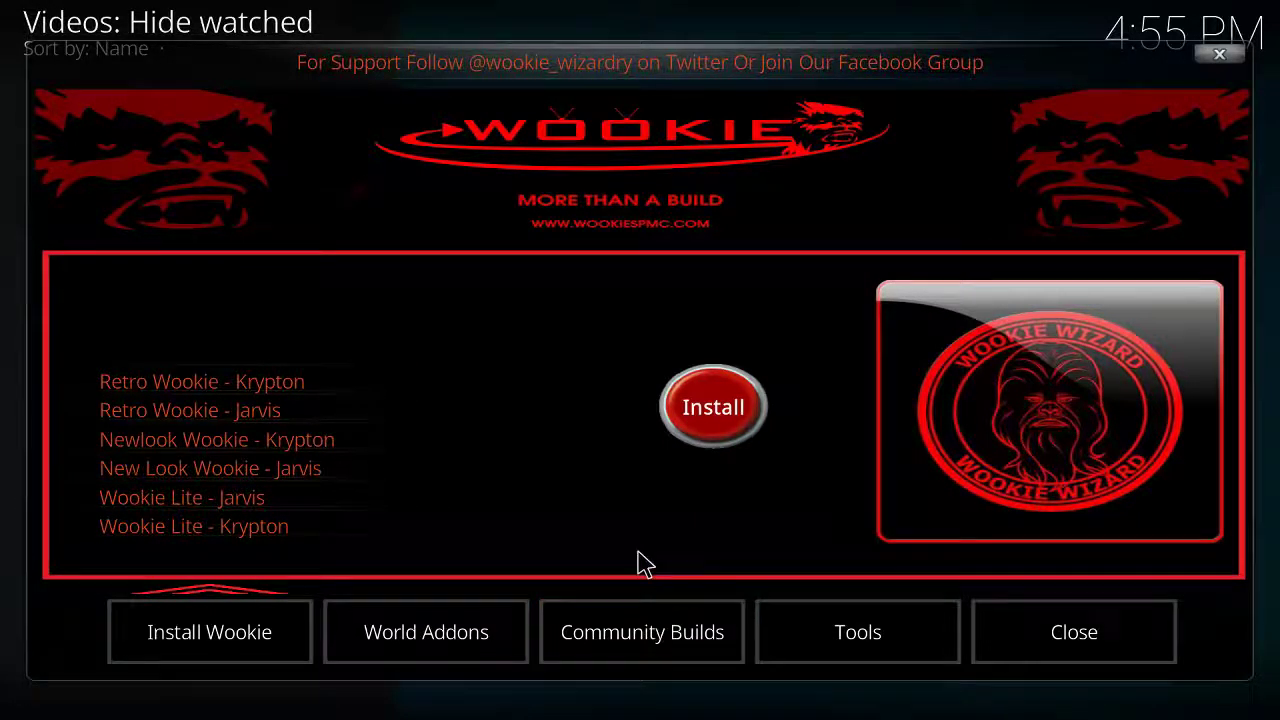
left_click(660, 650)
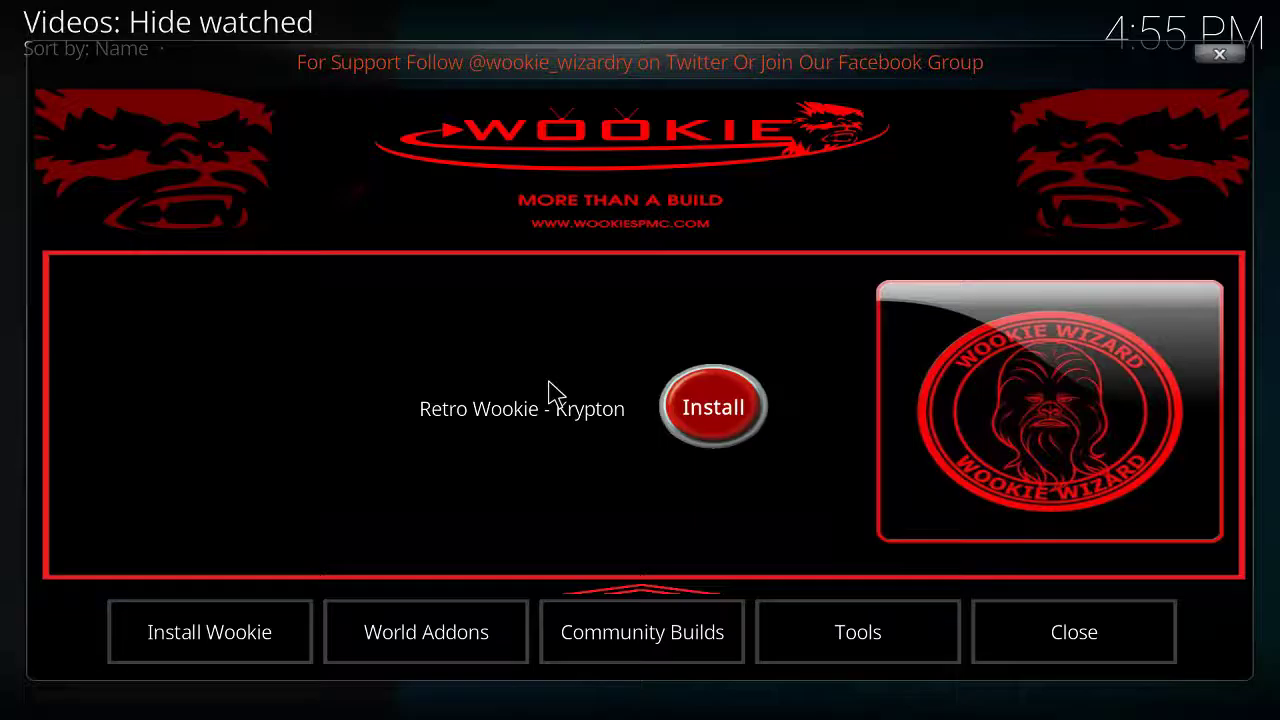
Step: Open the full community builds list and select The flacko build - KRYPTON
left_click(657, 632)
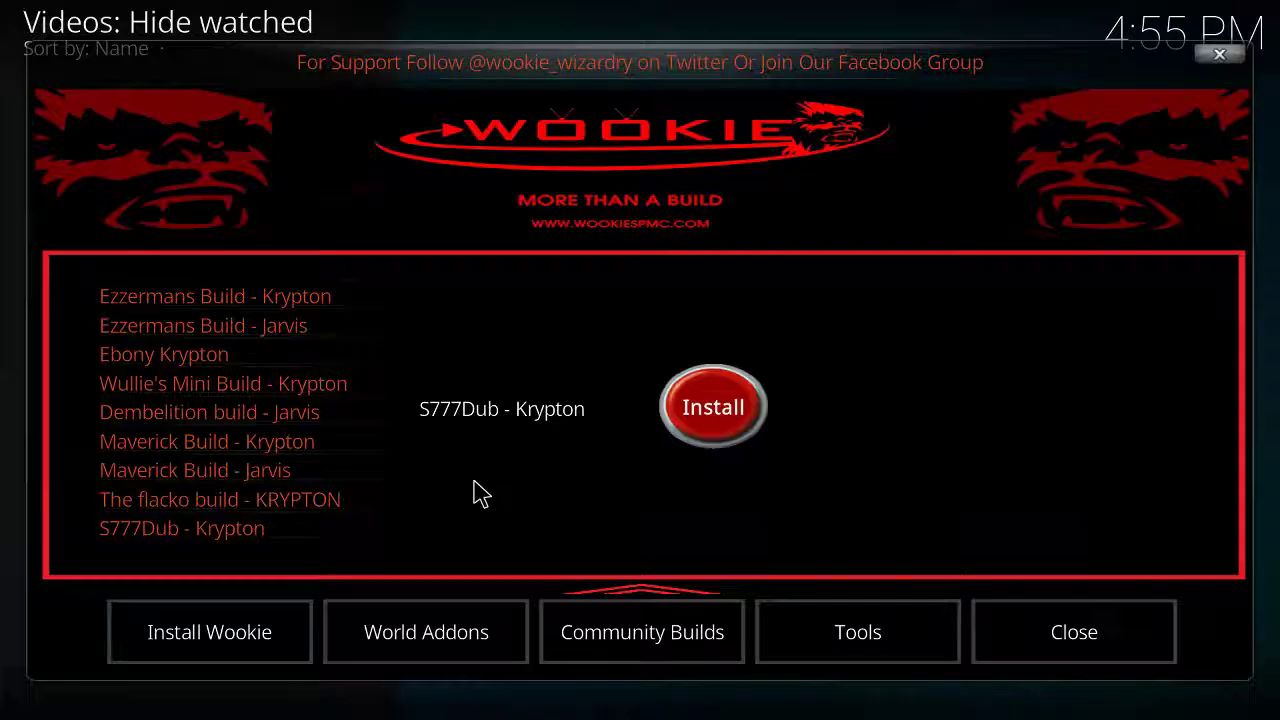
key("Up")
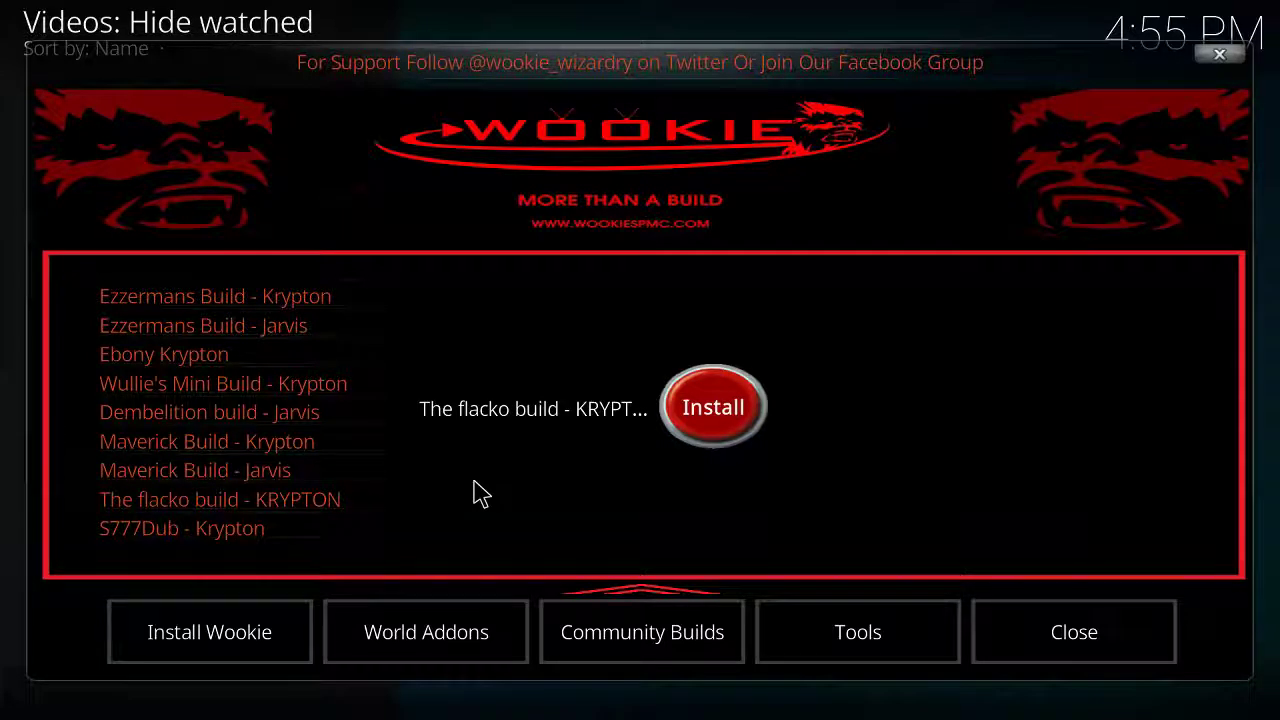